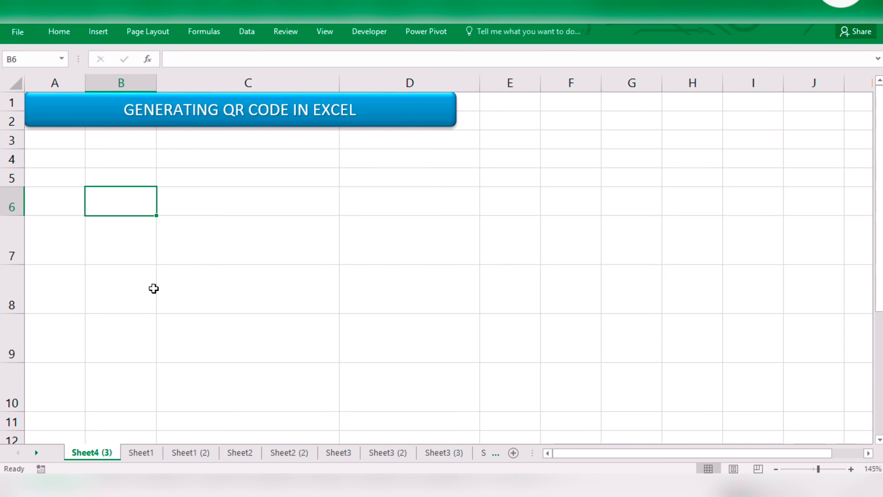
Step: Enter the headings Category, Details and QR Code across B6:D6
{"action": "type", "text": "CAte"}
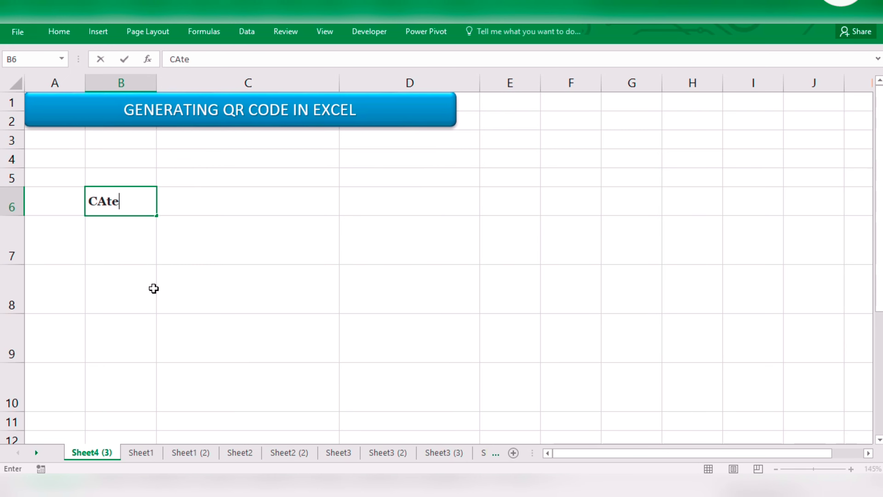
{"action": "type", "text": "gory"}
{"action": "key", "text": "Tab"}
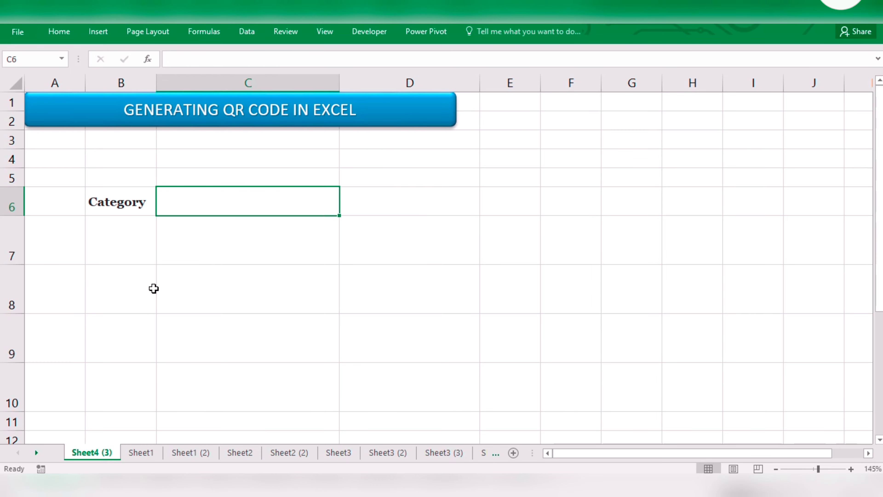
{"action": "type", "text": "Details"}
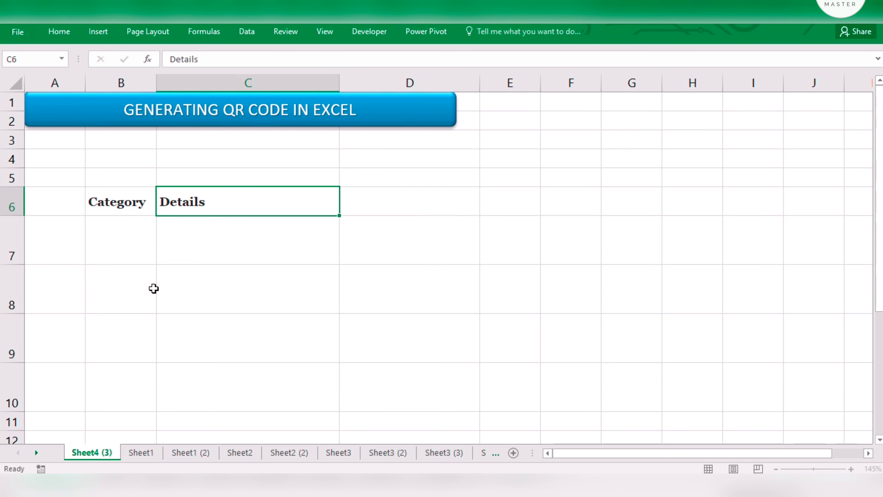
{"action": "key", "text": "Tab"}
{"action": "type", "text": "Q"}
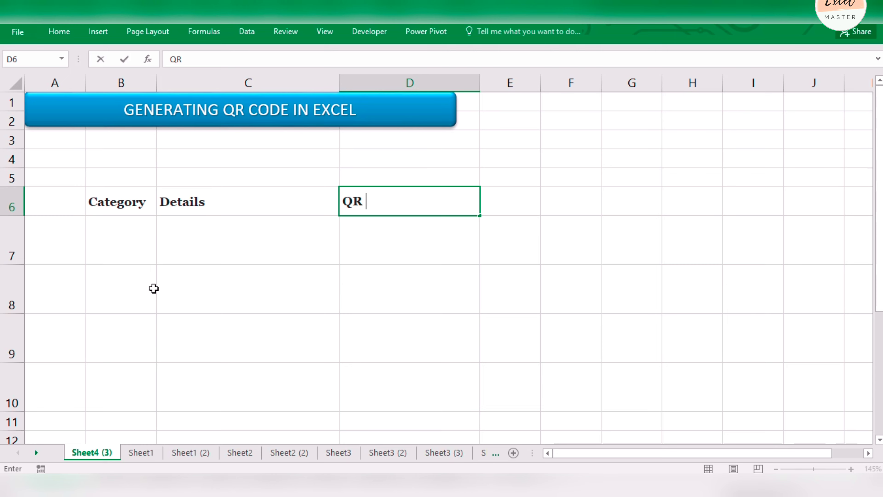
{"action": "type", "text": "Code"}
{"action": "key", "text": "Return"}
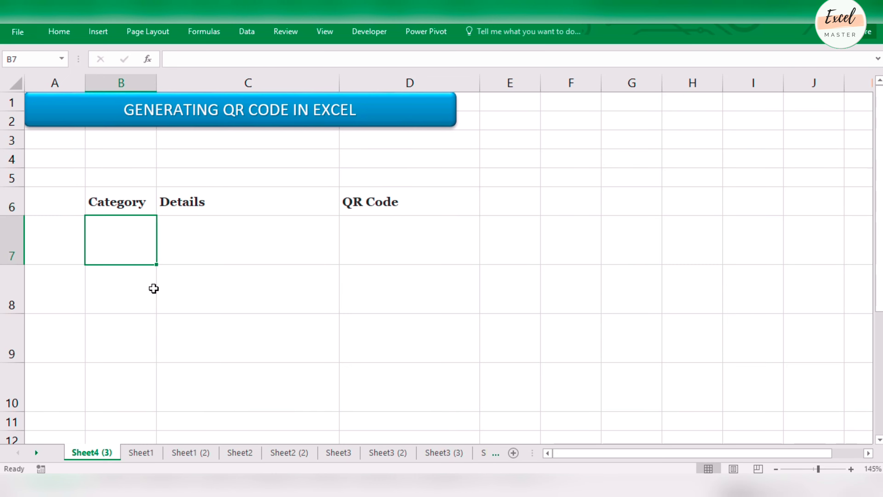
Step: List Name, Website and Phone No down the Category column in B7:B9
{"action": "type", "text": "Name"}
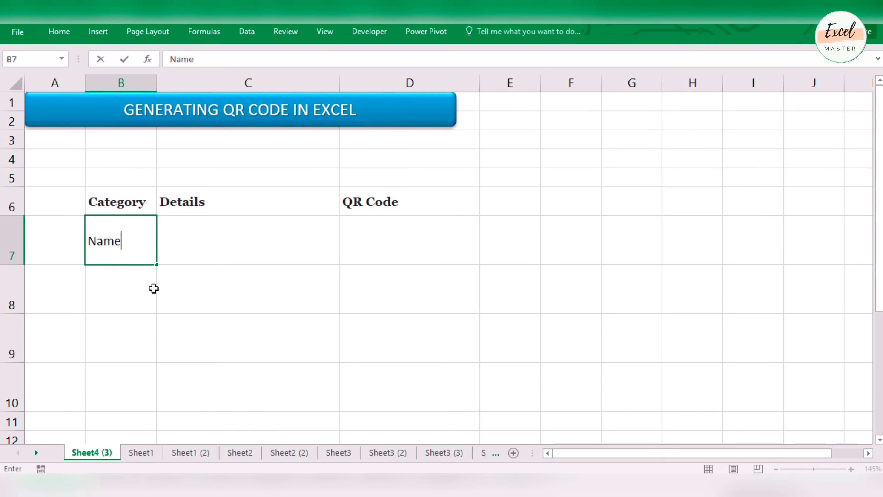
{"action": "key", "text": "Return"}
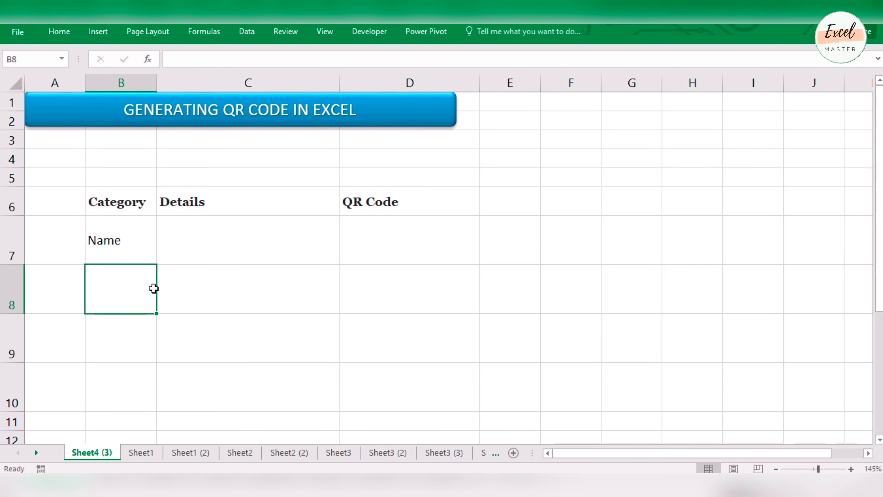
{"action": "type", "text": "Web"}
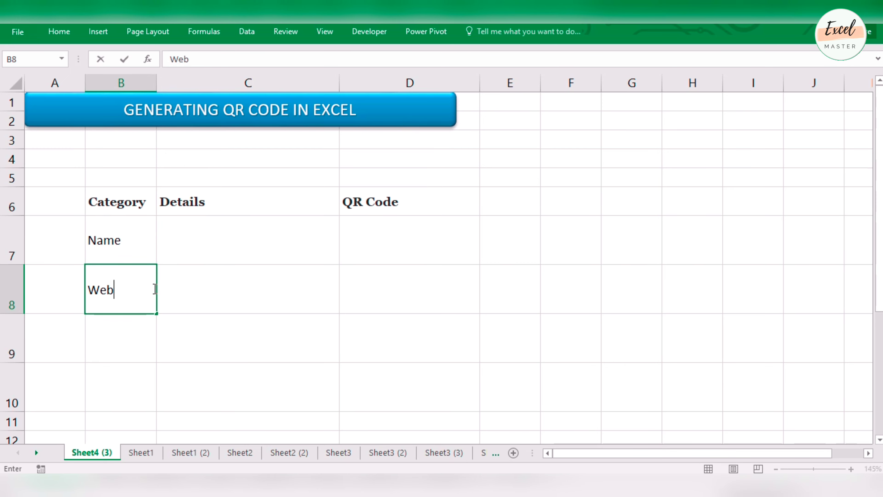
{"action": "type", "text": "site"}
{"action": "key", "text": "Return"}
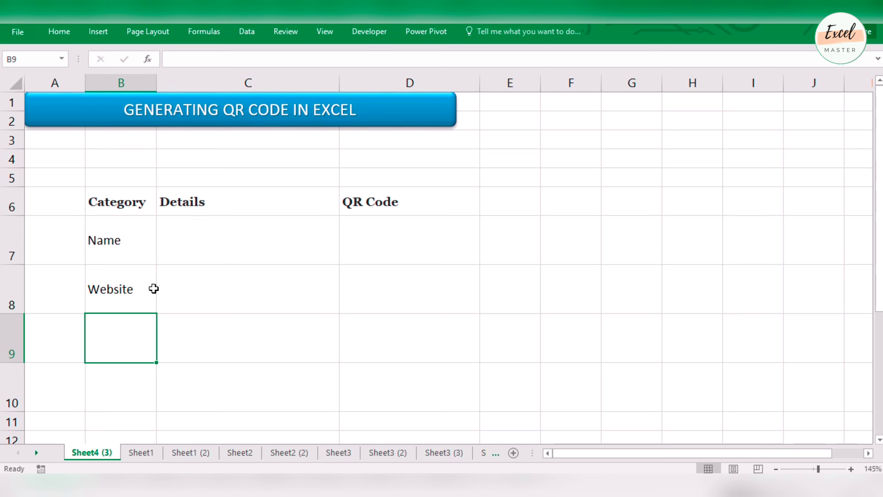
{"action": "type", "text": "Phone No"}
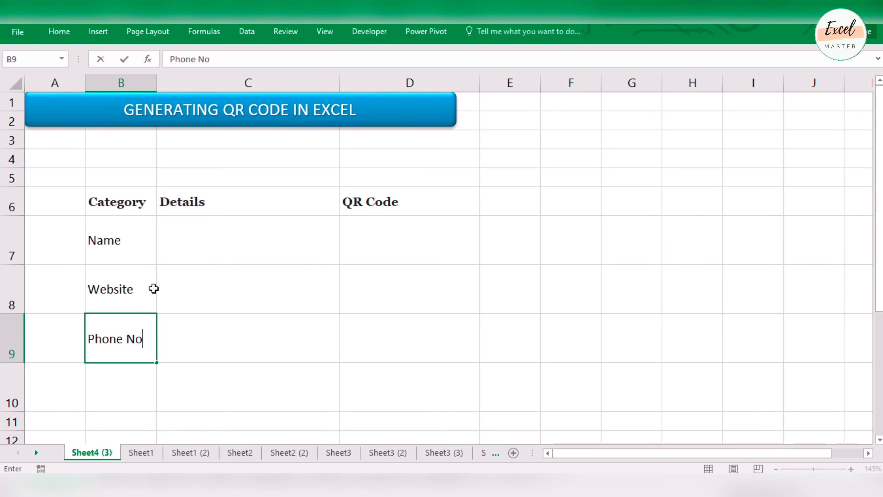
{"action": "key", "text": "Tab"}
Step: Enter My Excel Master, youtube.com/c/ExcelMasterEM and the sample phone number in C7:C9
{"action": "left_click", "coordinate": [213, 240]}
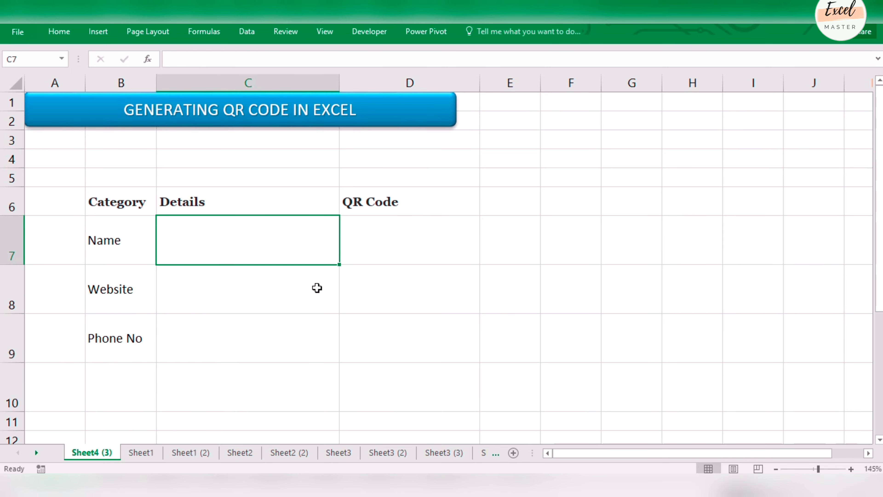
{"action": "type", "text": "My Ex"}
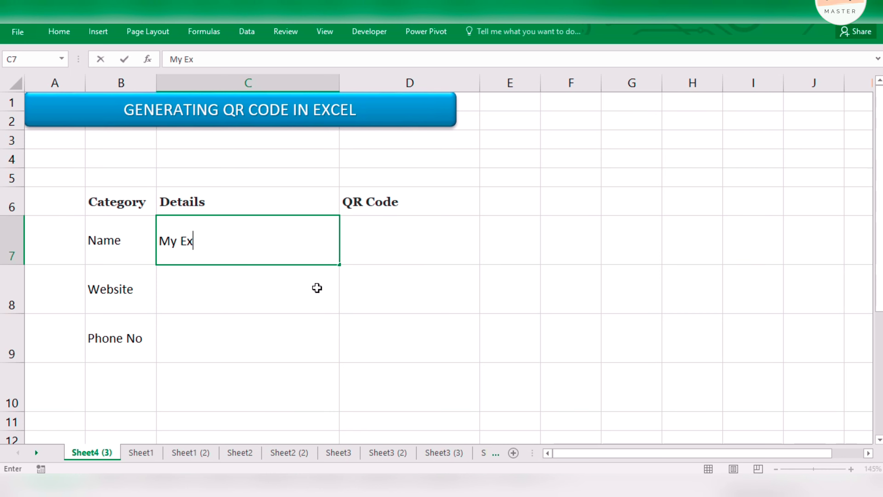
{"action": "type", "text": "cel Master"}
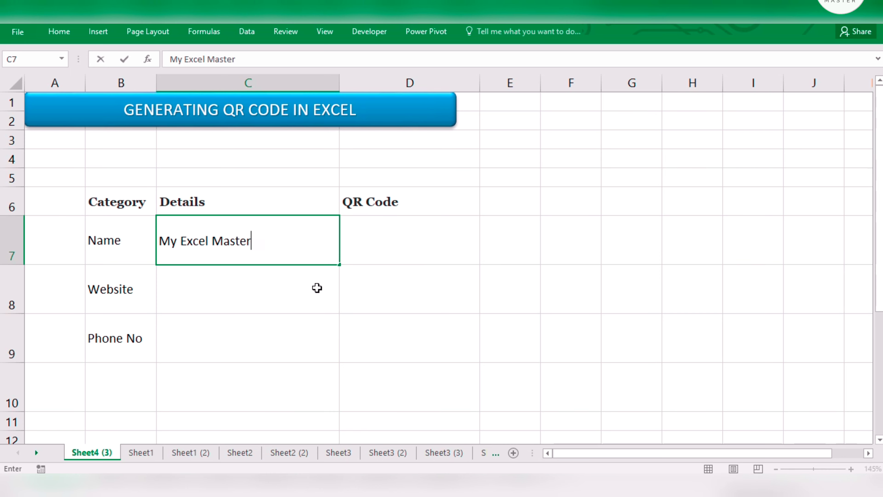
{"action": "key", "text": "Return"}
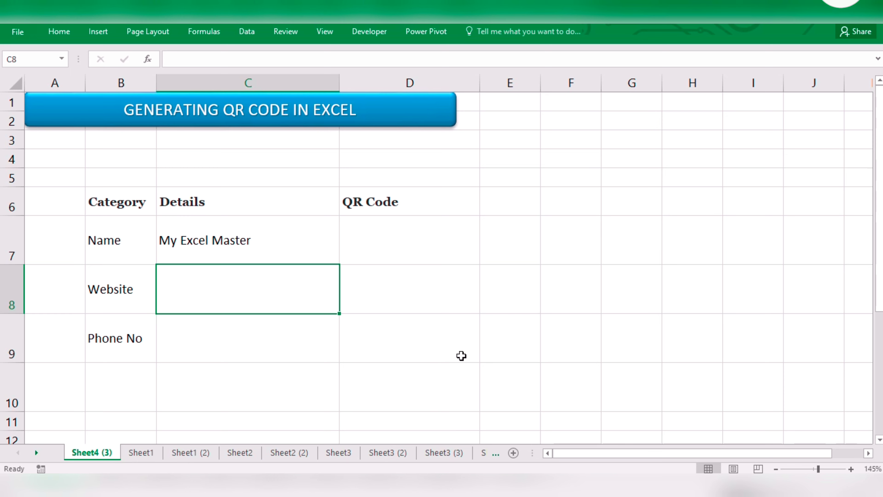
{"action": "type", "text": "youtub"}
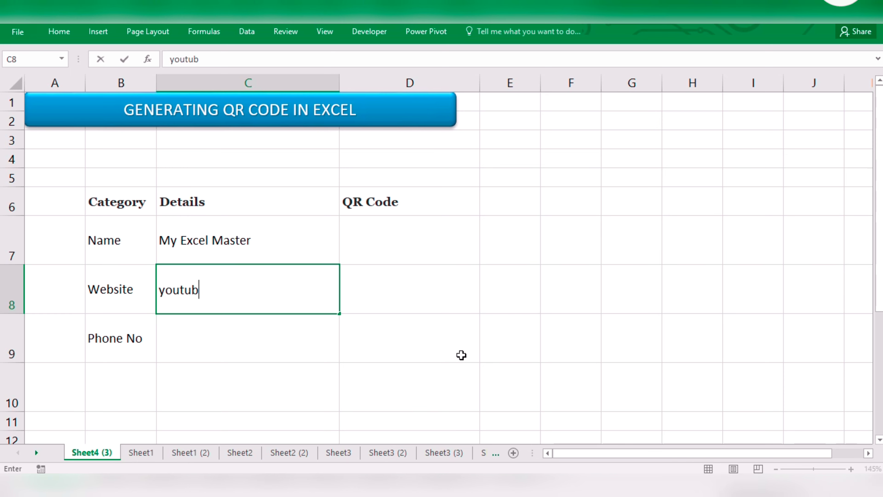
{"action": "type", "text": "e.com/"}
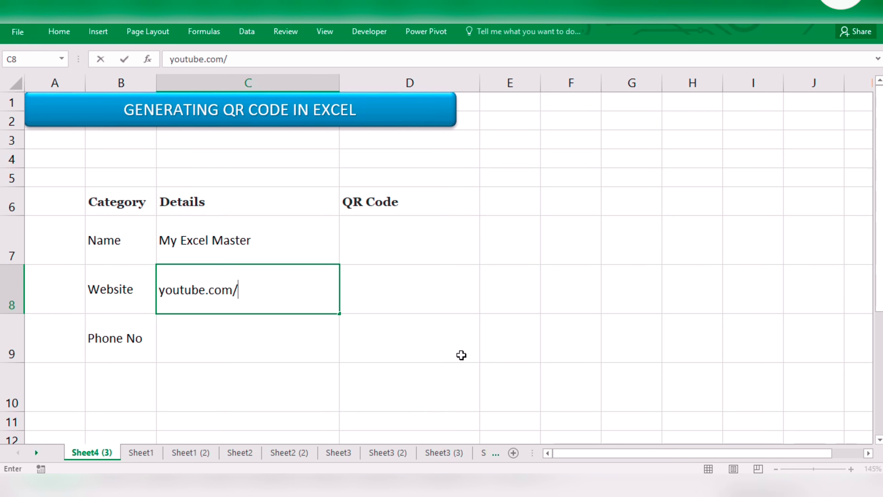
{"action": "type", "text": "c/Excel"}
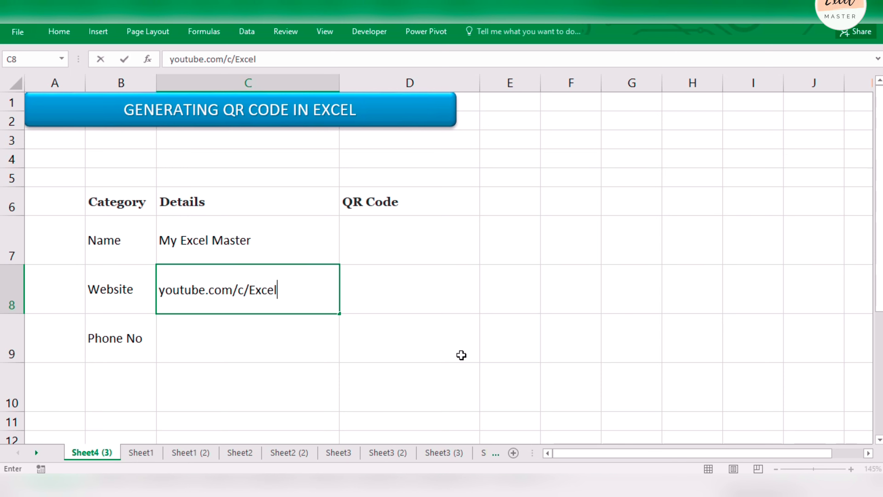
{"action": "type", "text": "MasterE"}
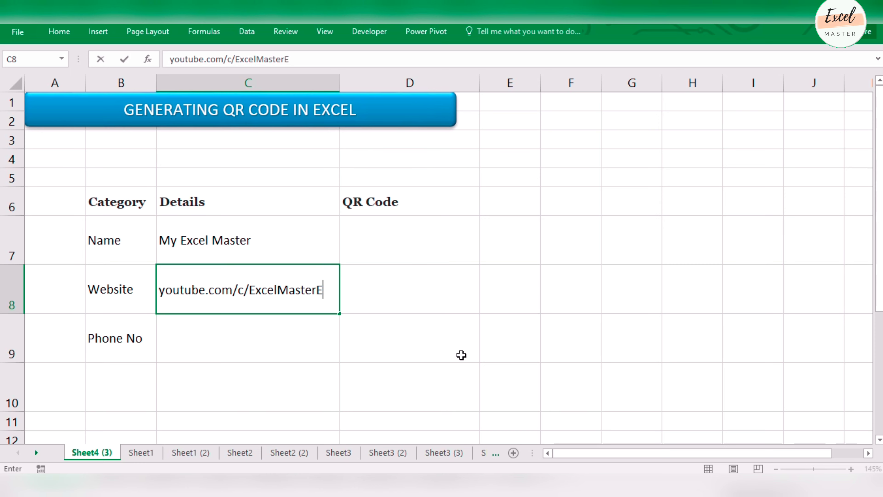
{"action": "type", "text": "M"}
{"action": "key", "text": "Return"}
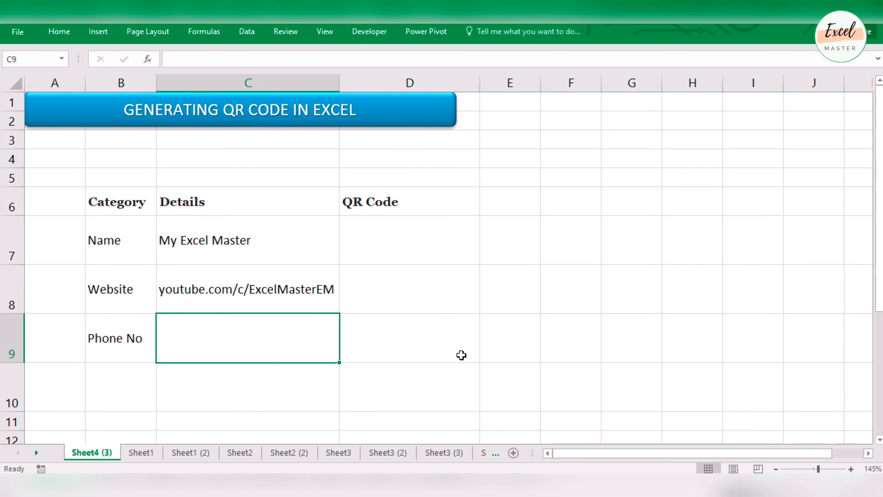
{"action": "type", "text": "12345"}
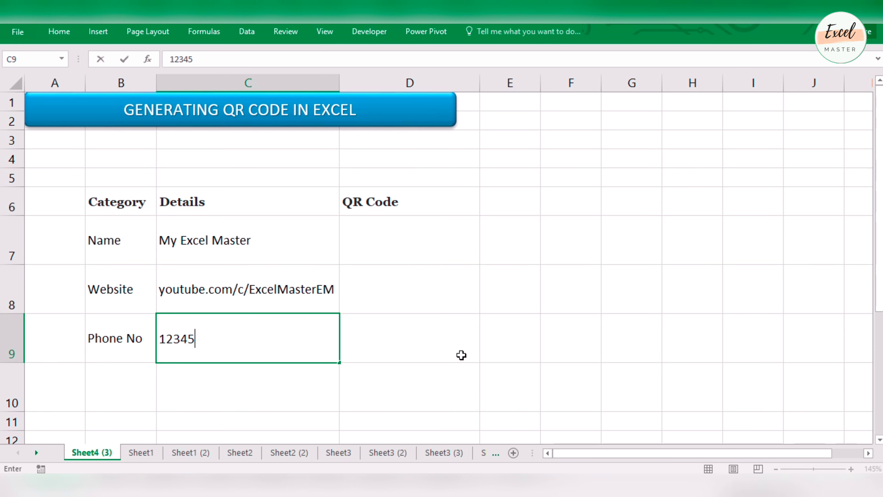
{"action": "type", "text": "678"}
{"action": "key", "text": "Return"}
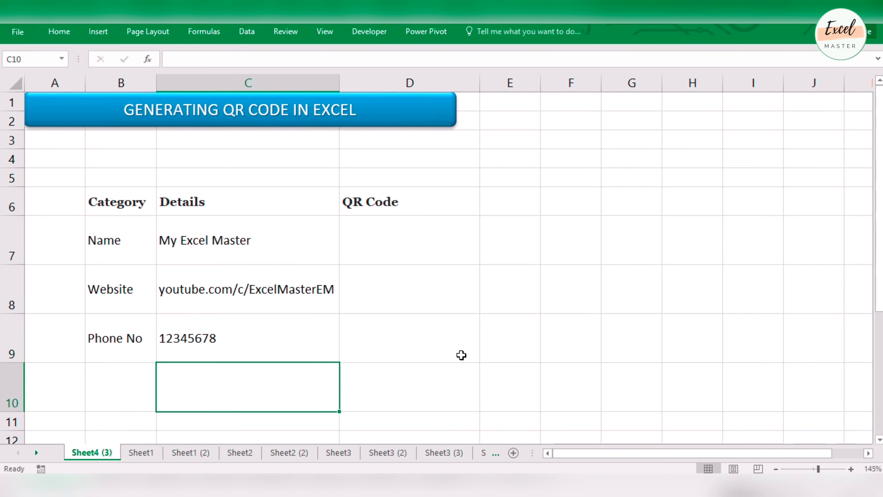
Step: Select the Name row's QR Code cell and open the Office Add-ins store from Insert
{"action": "left_click", "coordinate": [440, 254]}
{"action": "left_click", "coordinate": [402, 203]}
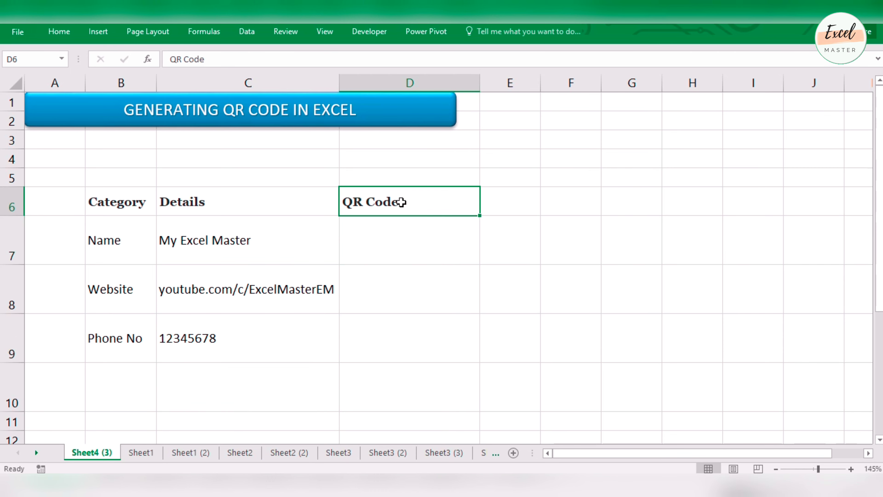
{"action": "left_click", "coordinate": [383, 229]}
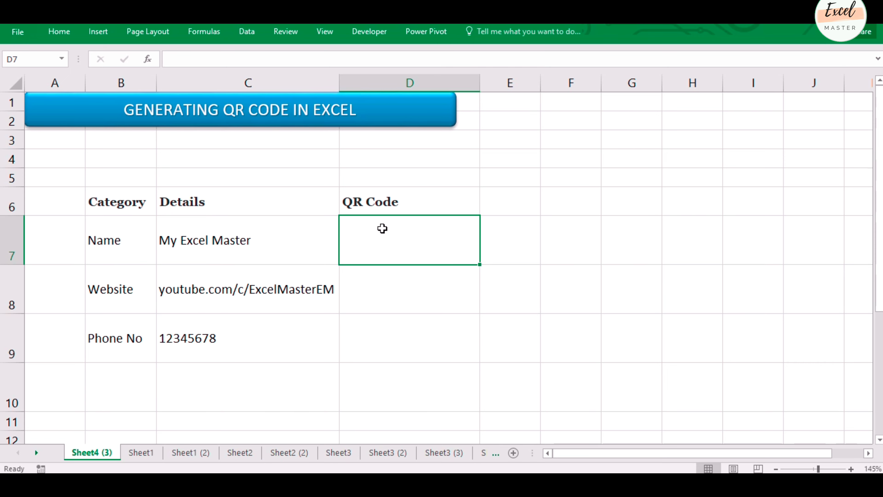
{"action": "left_click", "coordinate": [98, 32]}
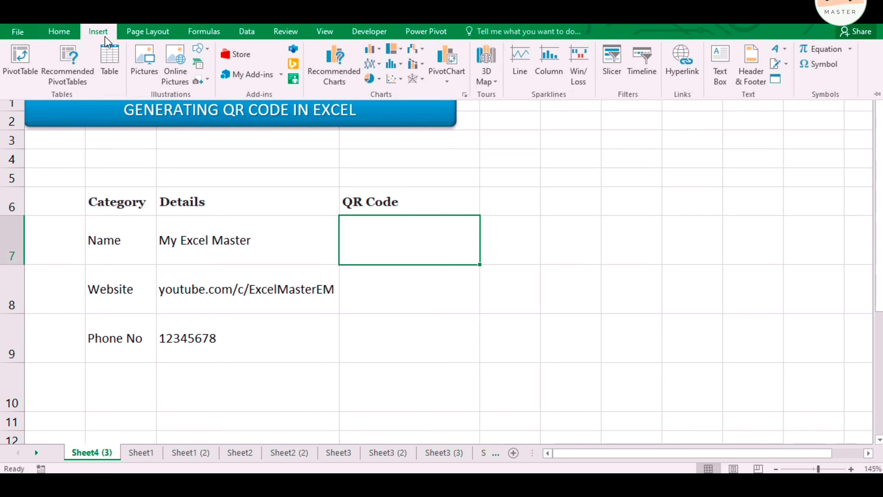
{"action": "left_click", "coordinate": [247, 57]}
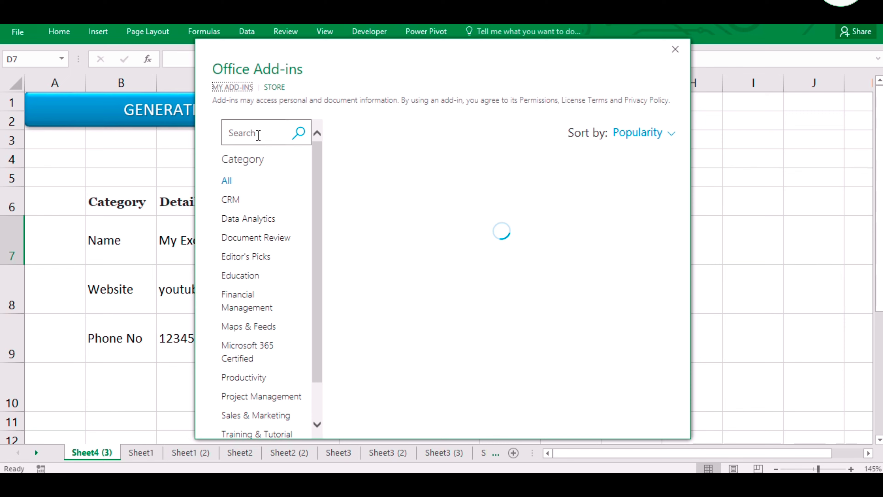
Step: Search the add-in store for QR and choose to add QR4Office
{"action": "left_click", "coordinate": [258, 135]}
{"action": "type", "text": "QR"}
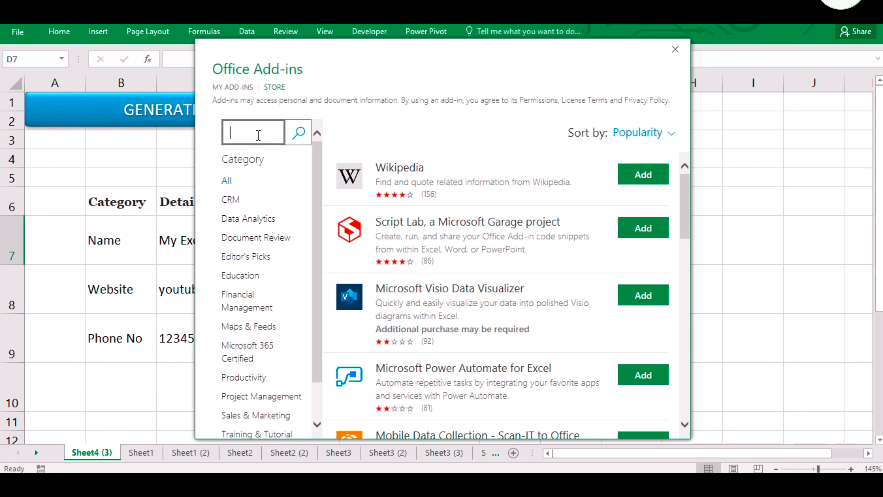
{"action": "left_click", "coordinate": [299, 139]}
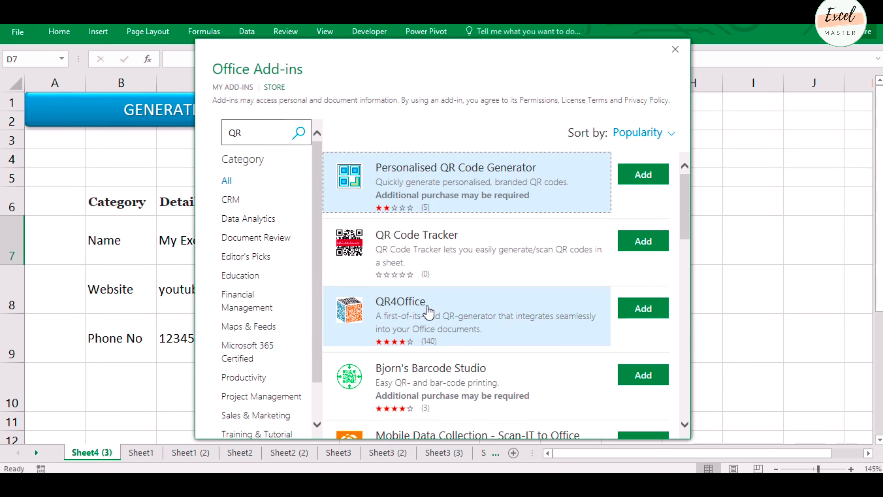
{"action": "left_click", "coordinate": [513, 318]}
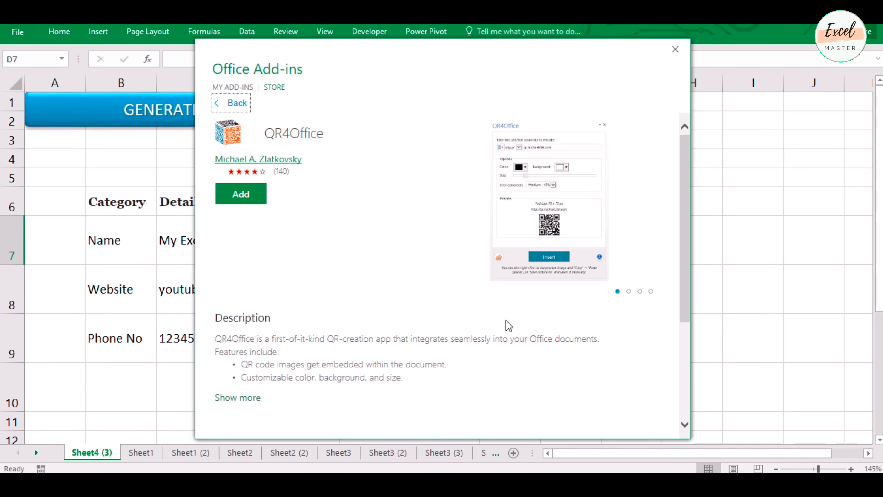
{"action": "left_click", "coordinate": [243, 195]}
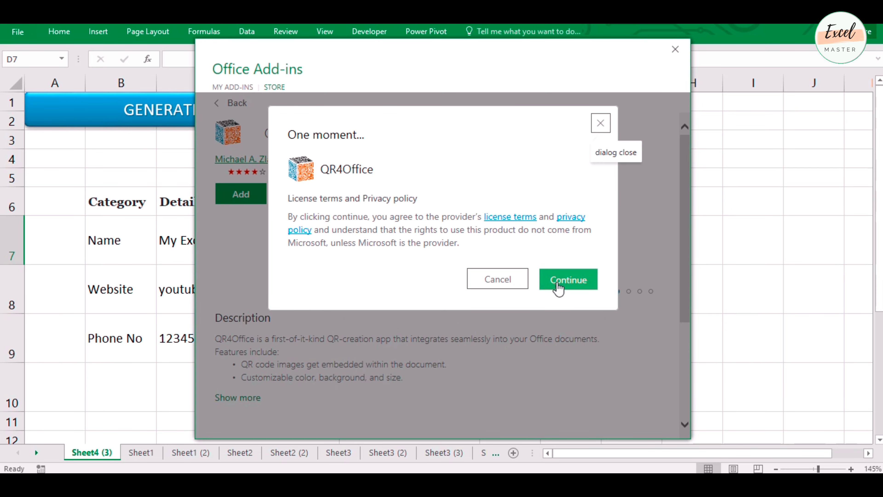
Step: Accept the licence terms to install QR4Office, then select cell C7 with My Excel Master
{"action": "left_click", "coordinate": [559, 289]}
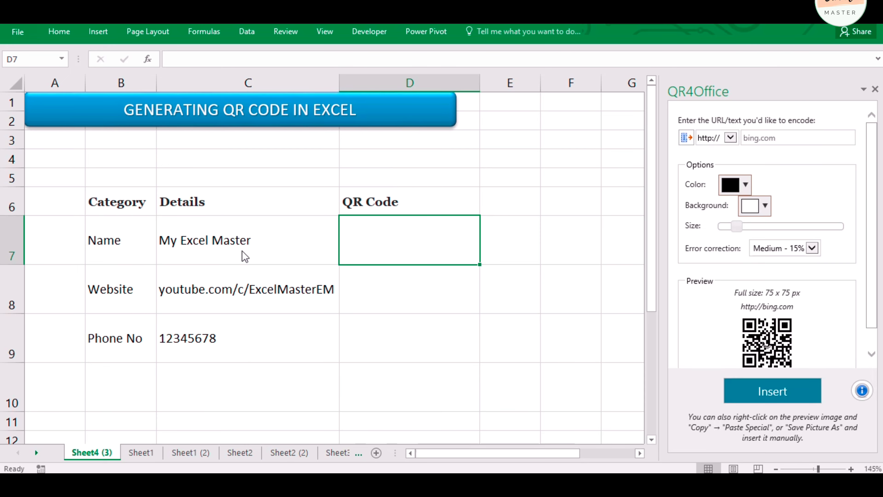
{"action": "left_click", "coordinate": [245, 257]}
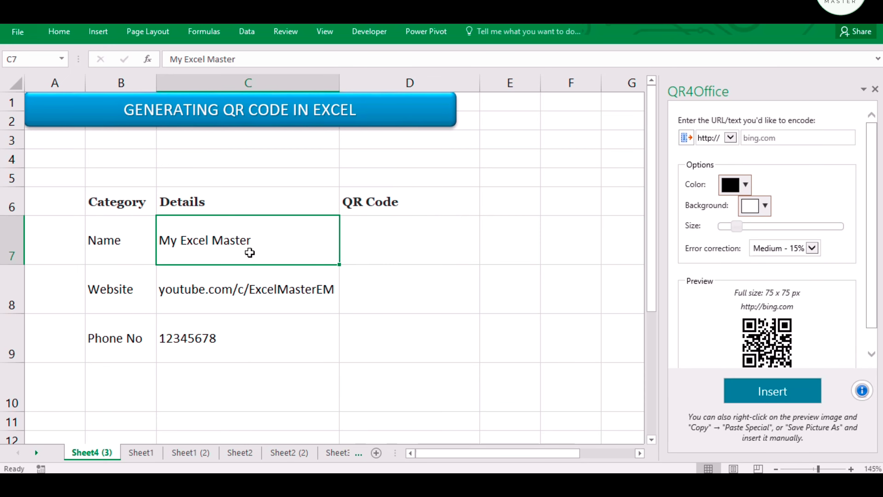
Step: Switch the QR4Office prefix to custom and start entering My Excel Master as the text
{"action": "left_click", "coordinate": [730, 137]}
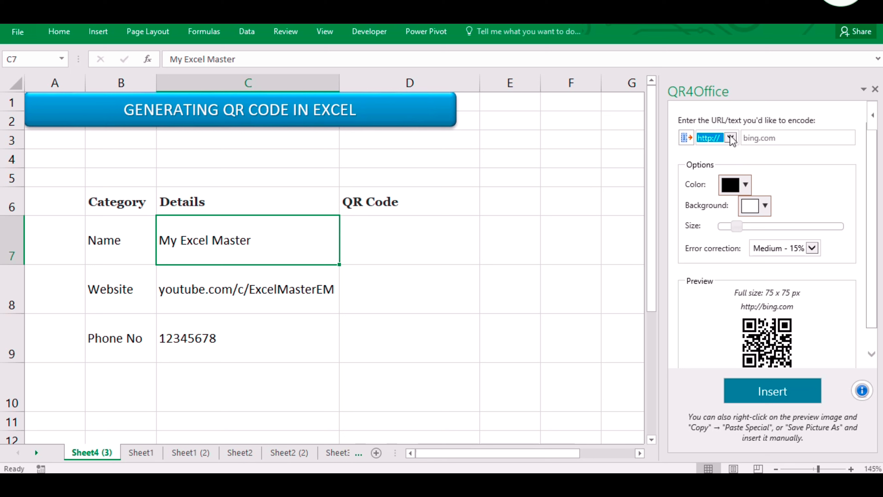
{"action": "left_click", "coordinate": [733, 137]}
{"action": "left_click", "coordinate": [718, 200]}
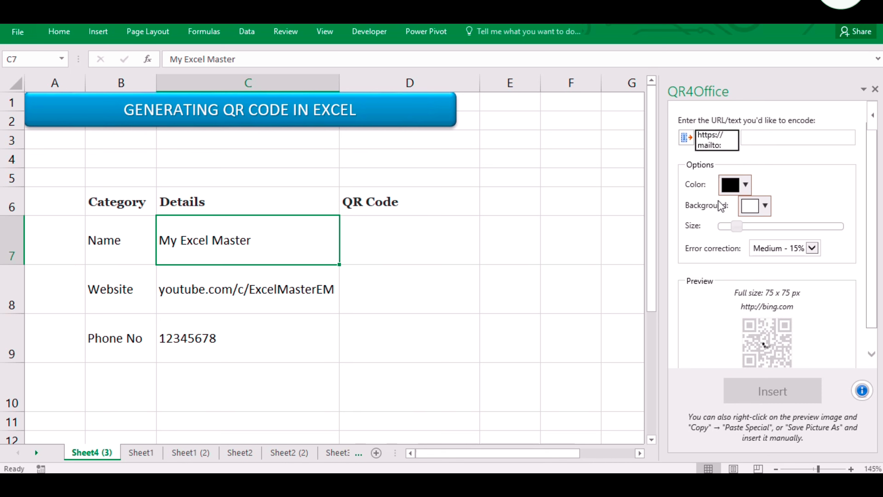
{"action": "left_click", "coordinate": [769, 136]}
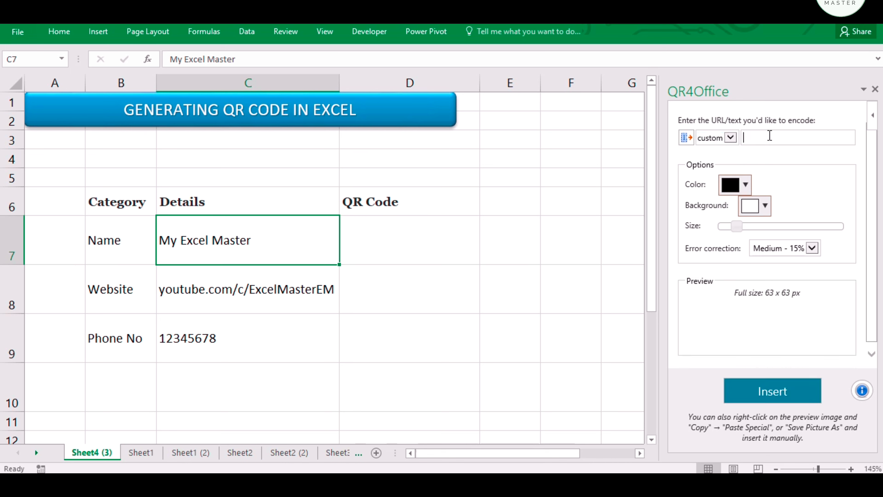
{"action": "type", "text": "My Excel"}
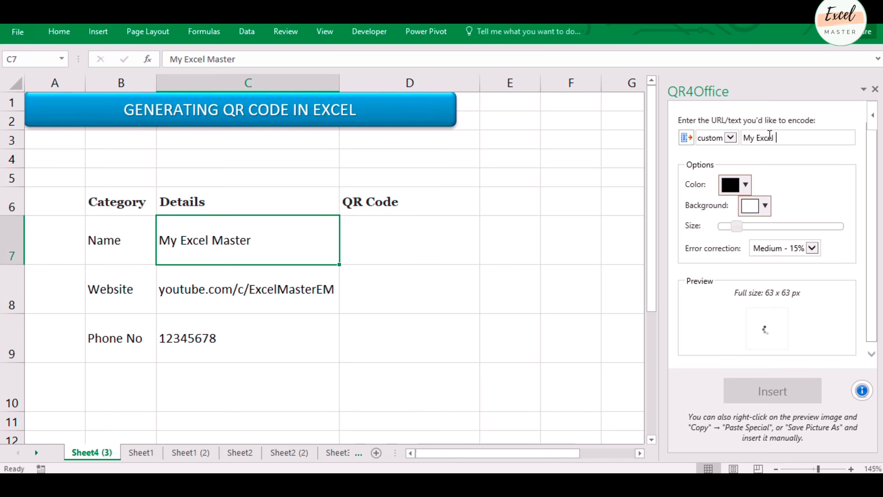
{"action": "type", "text": "Master"}
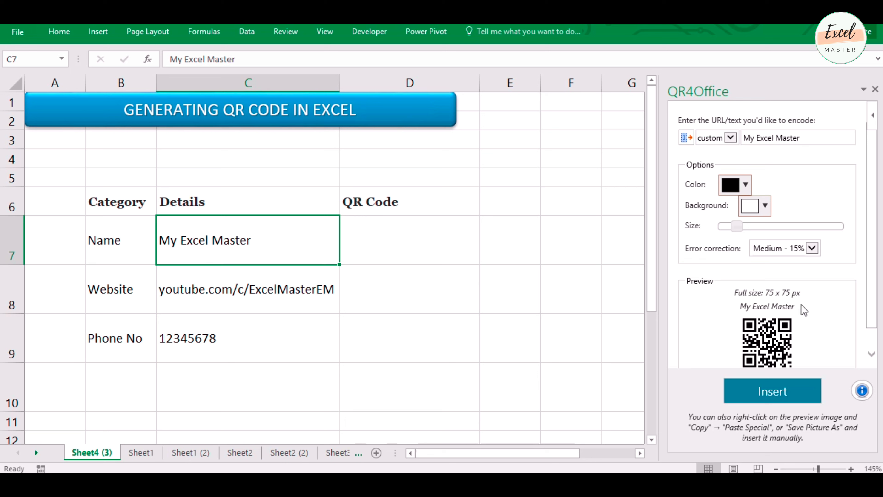
Step: Keep the QR code black and enlarge it to 100 × 100 px
{"action": "left_click", "coordinate": [745, 184]}
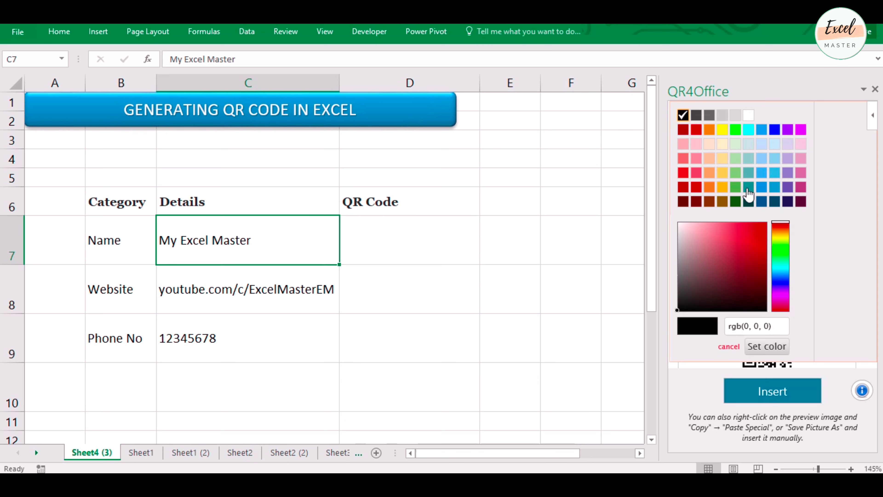
{"action": "left_click", "coordinate": [871, 115]}
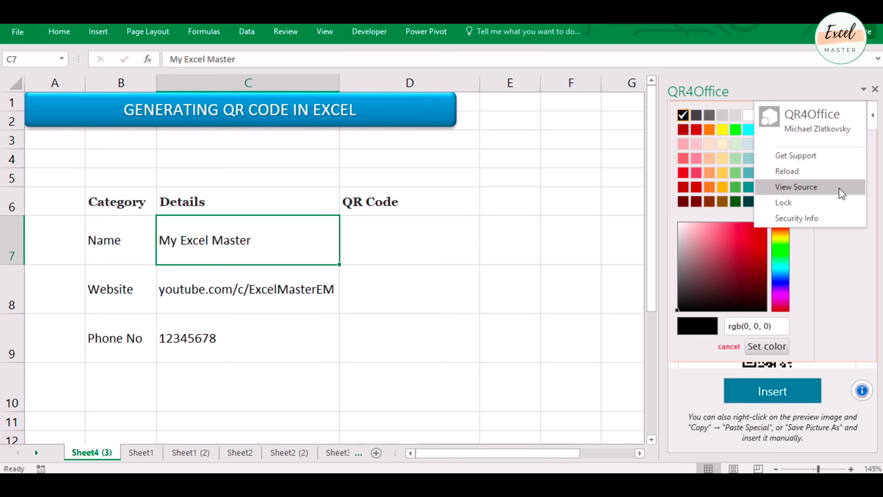
{"action": "left_click", "coordinate": [729, 347]}
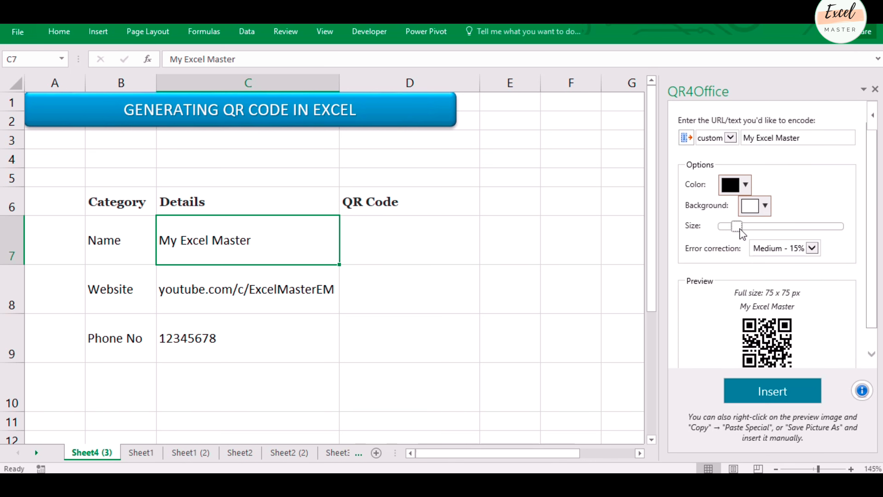
{"action": "left_click", "coordinate": [742, 231]}
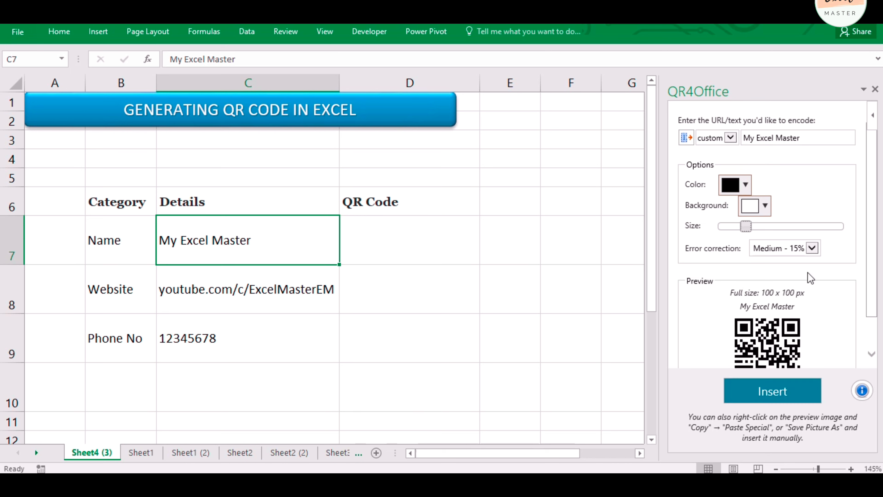
{"action": "left_click_drag", "start_coordinate": [873, 306], "coordinate": [872, 346]}
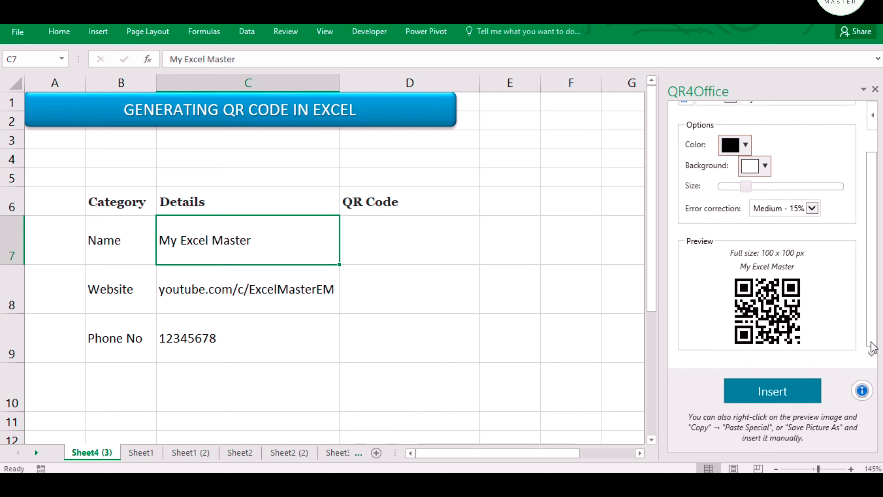
Step: Insert the My Excel Master QR code, resize column D and rows 7–9, and fit the code into D7
{"action": "left_click", "coordinate": [773, 400]}
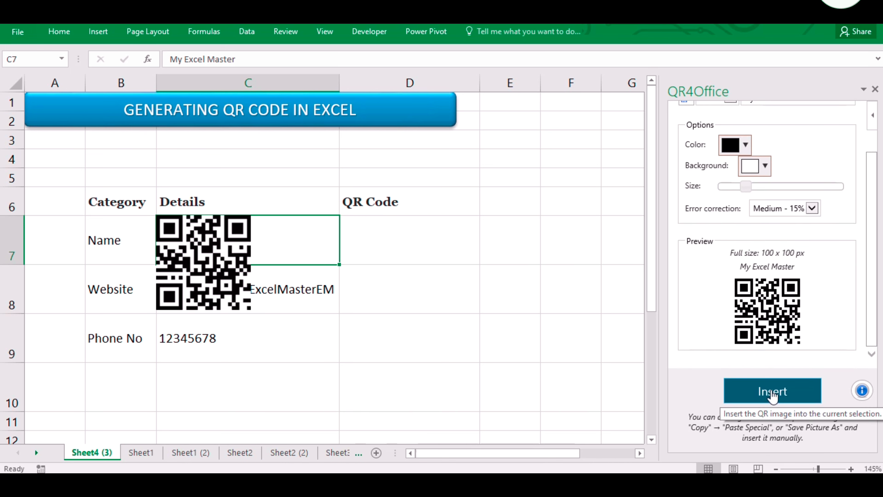
{"action": "left_click_drag", "start_coordinate": [211, 260], "coordinate": [403, 264]}
{"action": "left_click_drag", "start_coordinate": [478, 81], "coordinate": [451, 81]}
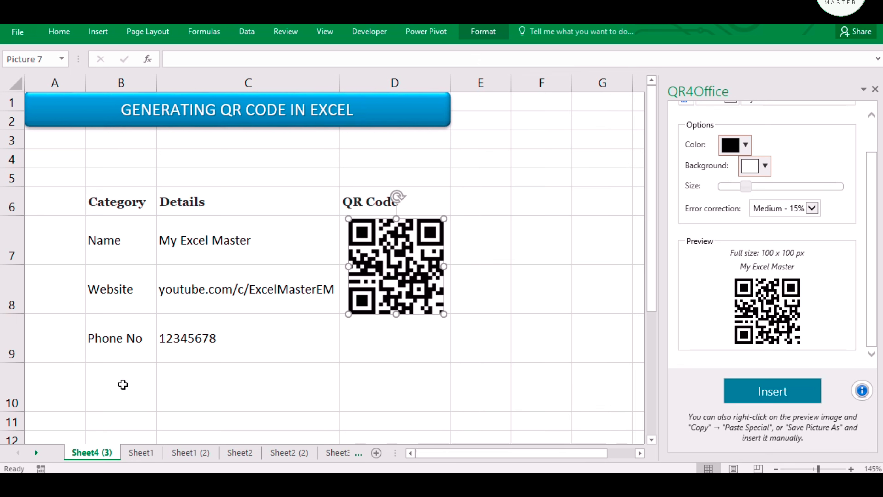
{"action": "left_click_drag", "start_coordinate": [19, 236], "coordinate": [11, 334]}
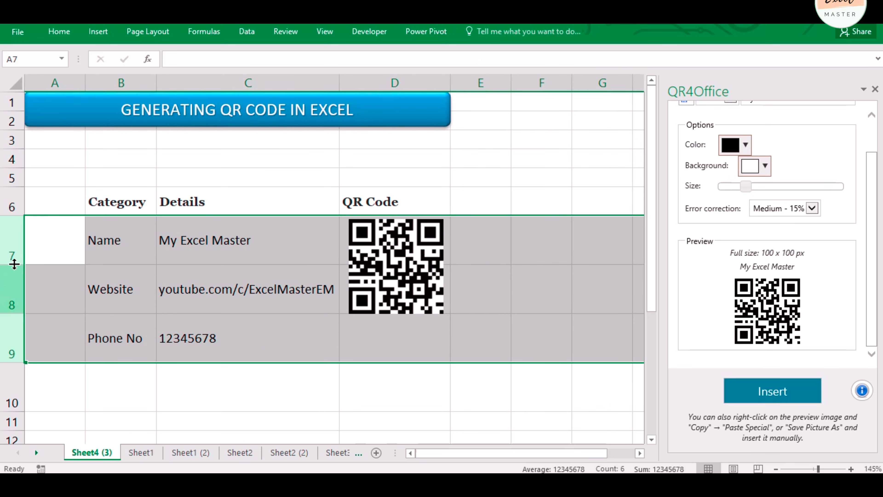
{"action": "mouse_move", "coordinate": [17, 266]}
{"action": "left_mouse_down"}
{"action": "mouse_move", "coordinate": [17, 299]}
{"action": "mouse_move", "coordinate": [14, 275]}
{"action": "left_mouse_up"}
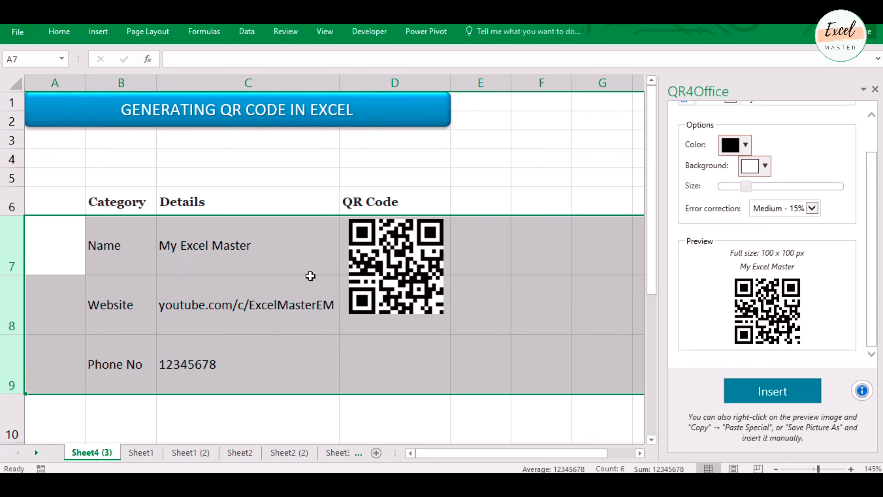
{"action": "left_click", "coordinate": [407, 253]}
{"action": "left_click_drag", "start_coordinate": [443, 314], "coordinate": [402, 253]}
{"action": "left_click_drag", "start_coordinate": [366, 213], "coordinate": [382, 213]}
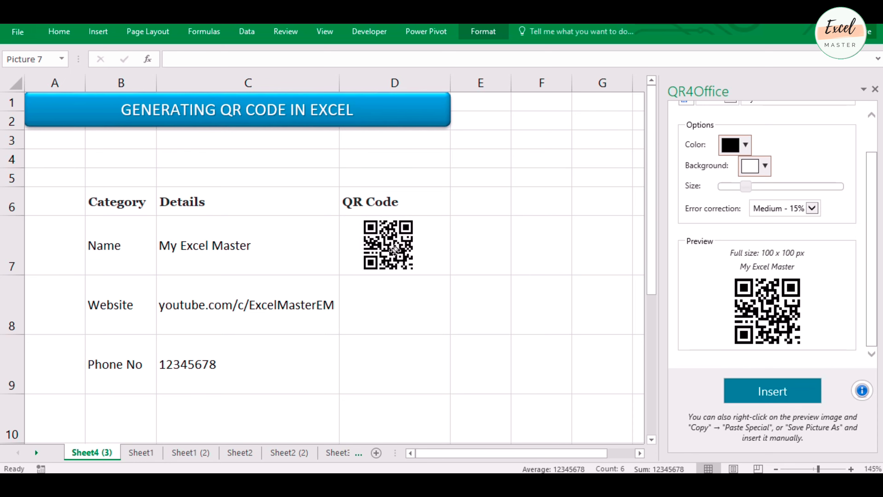
{"action": "left_click", "coordinate": [367, 201]}
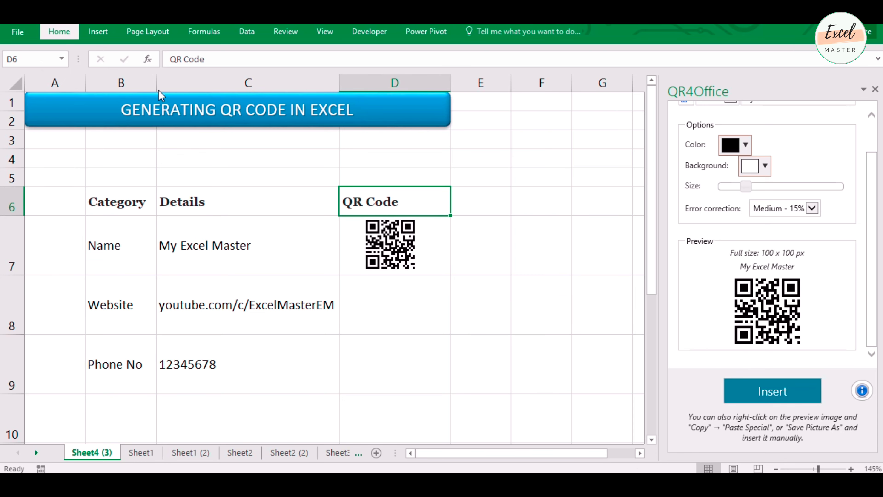
Step: Centre the QR Code heading, then move down to cells D8 and D9
{"action": "left_click", "coordinate": [59, 31]}
{"action": "left_click", "coordinate": [261, 74]}
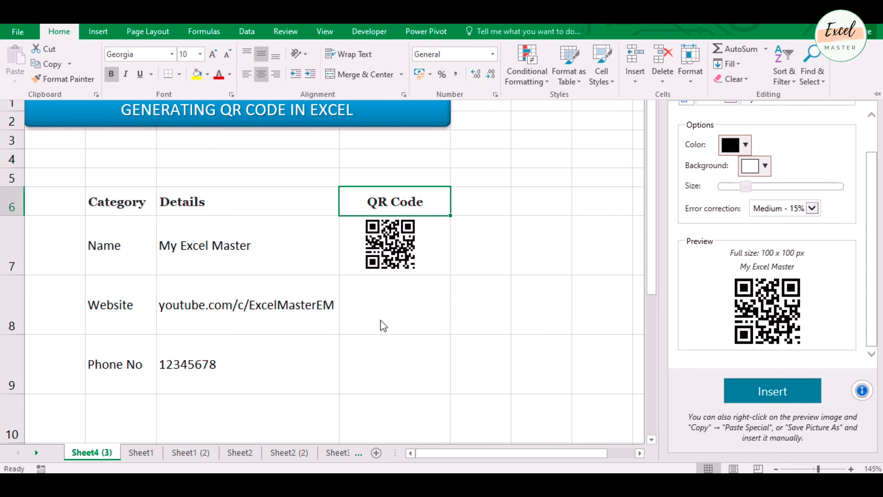
{"action": "left_click", "coordinate": [387, 304]}
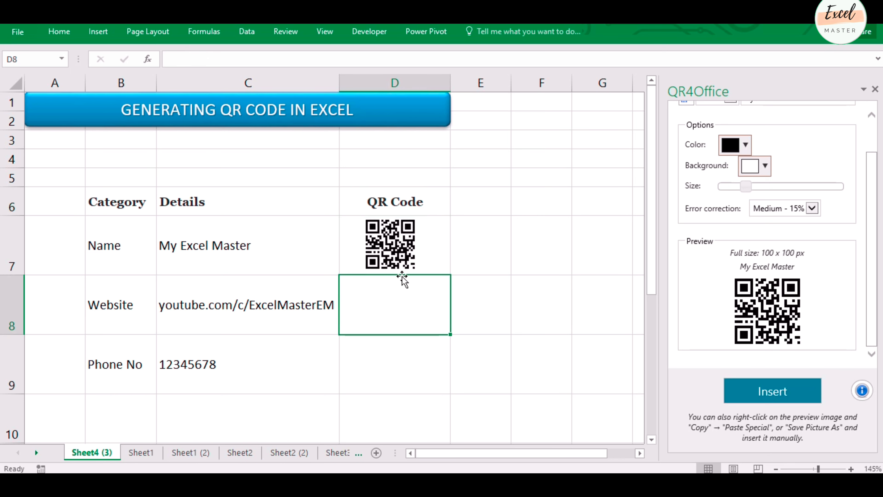
{"action": "left_click", "coordinate": [410, 375]}
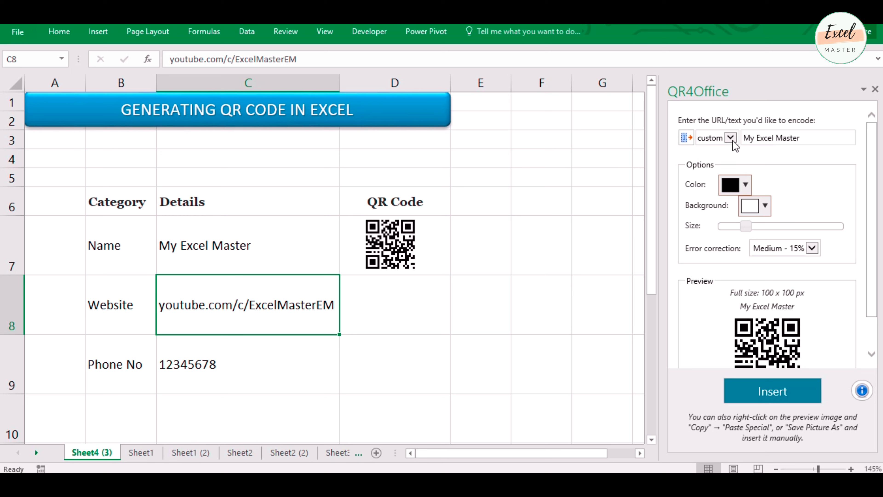
{"action": "left_click", "coordinate": [731, 139]}
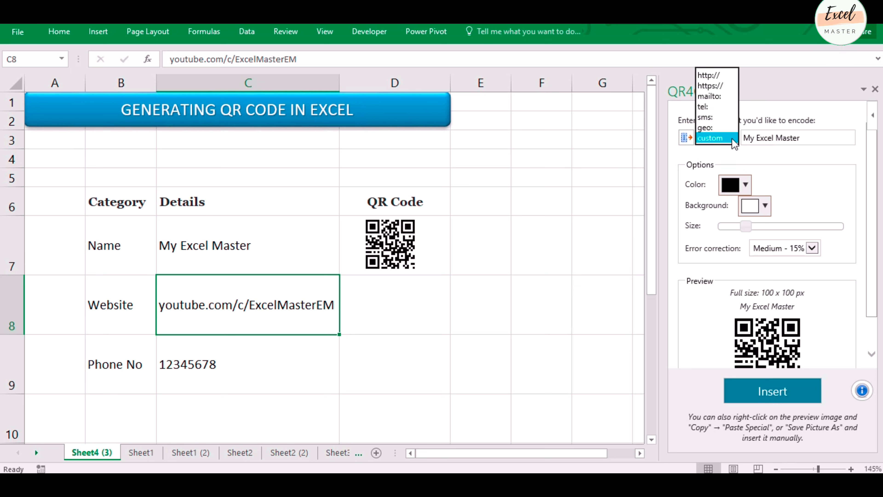
{"action": "left_click", "coordinate": [720, 87]}
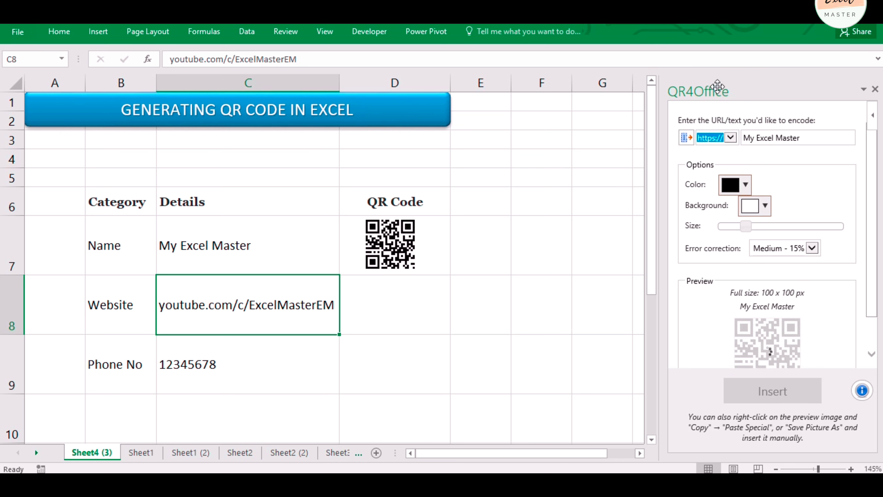
{"action": "double_click", "coordinate": [812, 140]}
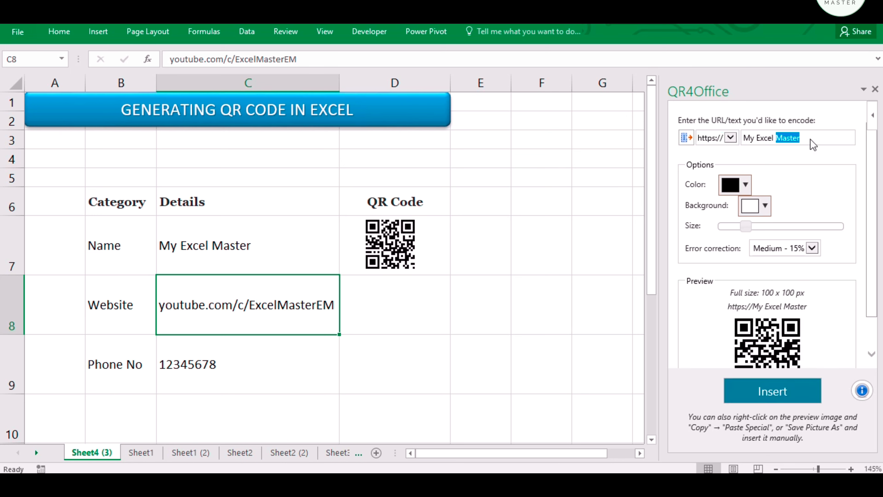
{"action": "left_click_drag", "start_coordinate": [300, 59], "coordinate": [150, 59]}
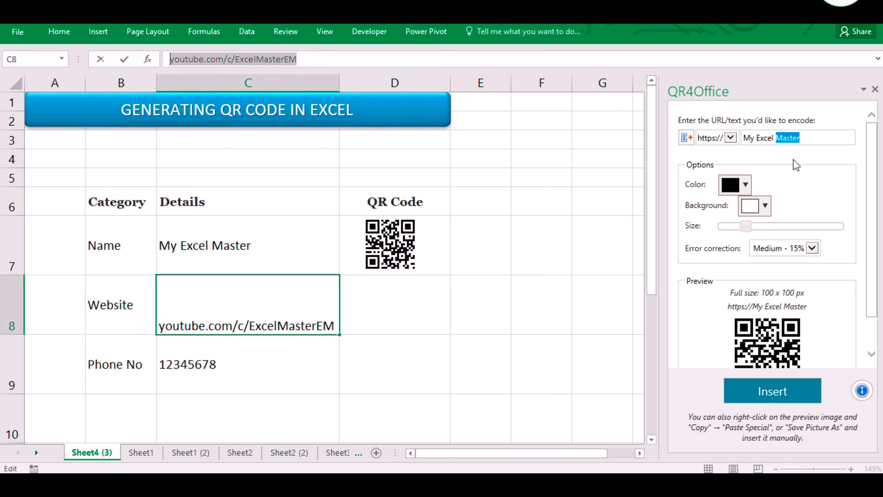
{"action": "key", "text": "ctrl+c"}
{"action": "key", "text": "Escape"}
{"action": "left_click", "coordinate": [835, 138]}
{"action": "key", "text": "ctrl+a"}
{"action": "key", "text": "ctrl+v"}
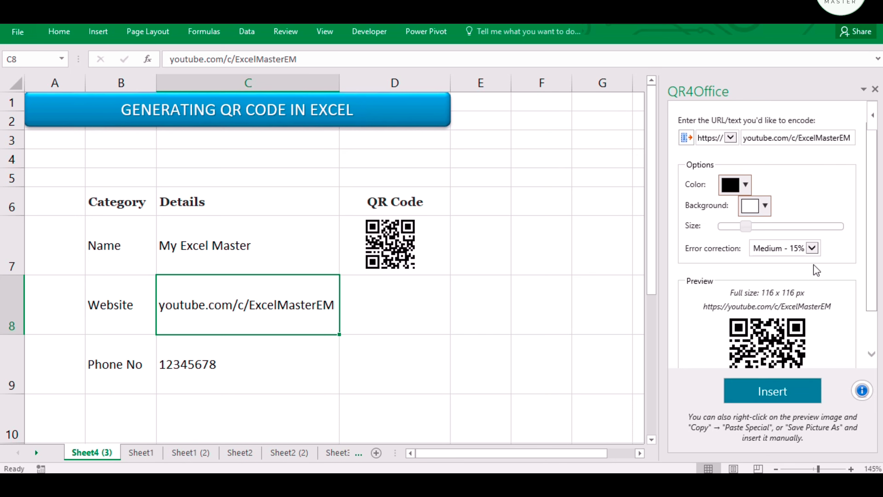
{"action": "left_click_drag", "start_coordinate": [876, 309], "coordinate": [878, 346]}
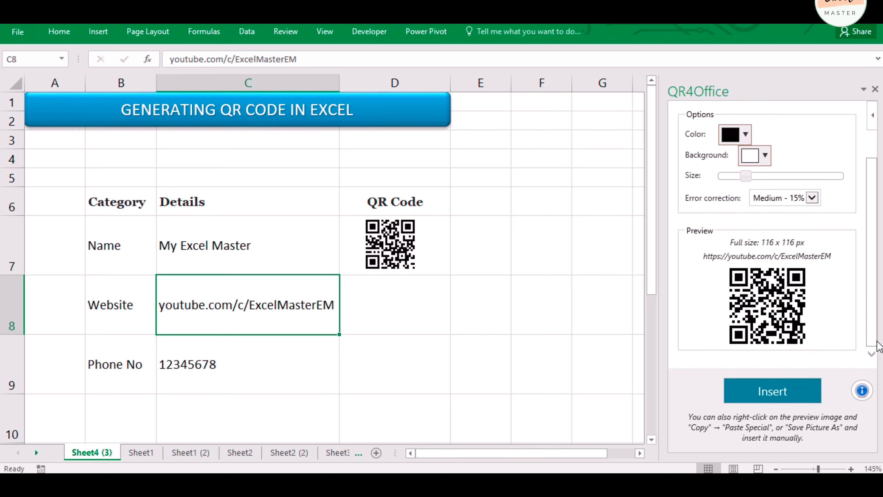
Step: Insert the website QR code and shrink it to fit cell D8
{"action": "left_click", "coordinate": [768, 389]}
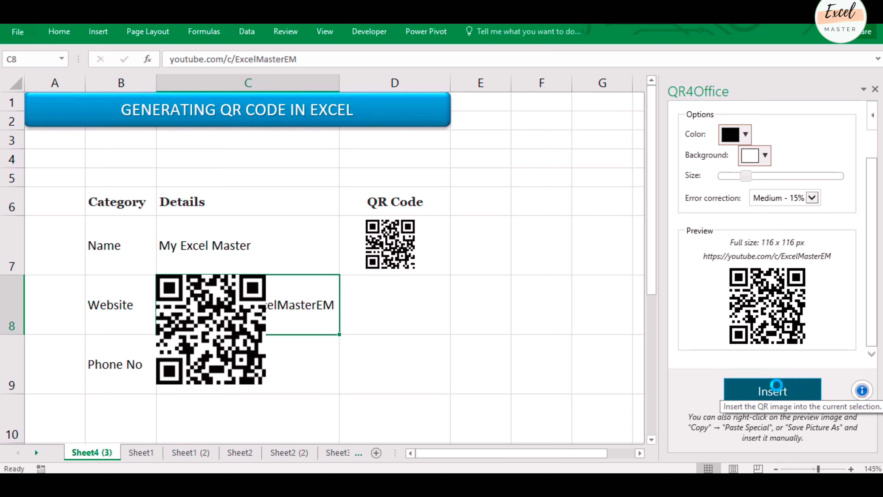
{"action": "left_click_drag", "start_coordinate": [186, 330], "coordinate": [374, 335]}
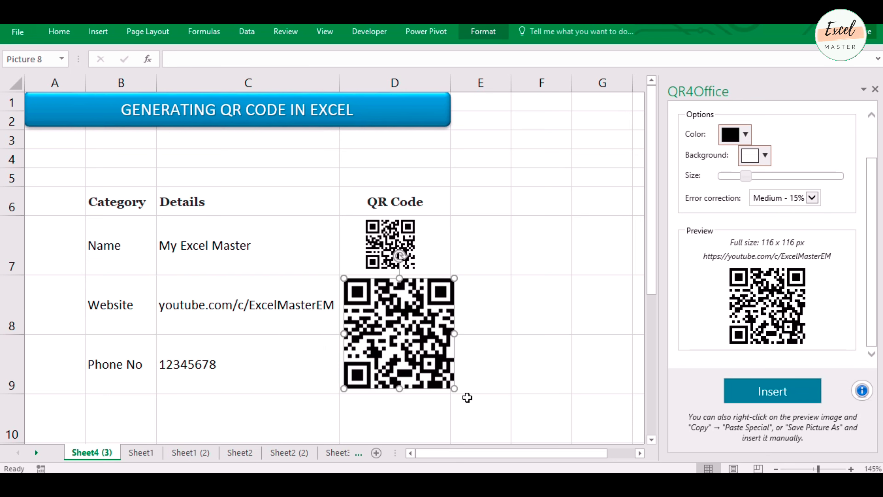
{"action": "left_click_drag", "start_coordinate": [455, 388], "coordinate": [405, 340]}
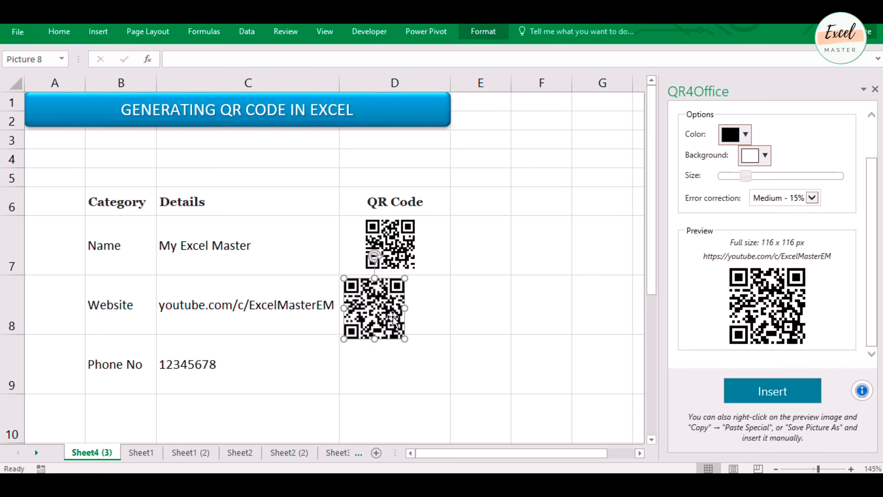
{"action": "mouse_move", "coordinate": [379, 312]}
{"action": "left_mouse_down"}
{"action": "mouse_move", "coordinate": [397, 313]}
{"action": "mouse_move", "coordinate": [409, 330]}
{"action": "mouse_move", "coordinate": [390, 304]}
{"action": "left_mouse_up"}
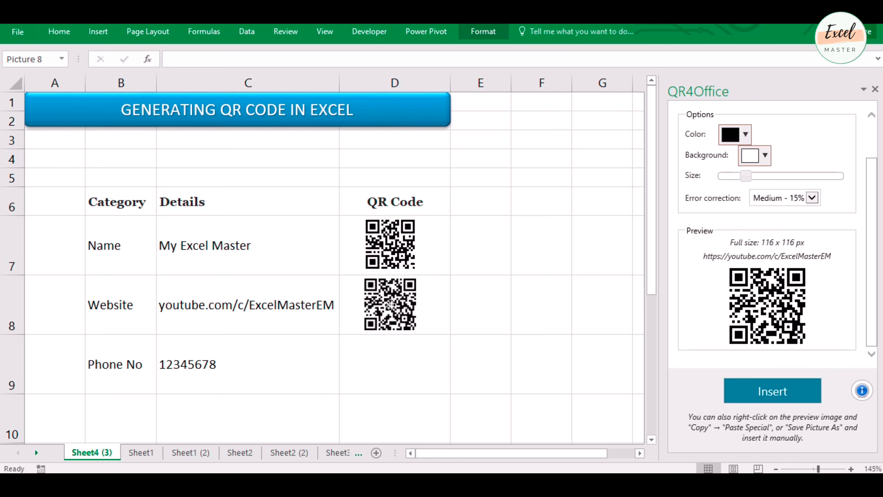
{"action": "left_click", "coordinate": [452, 306]}
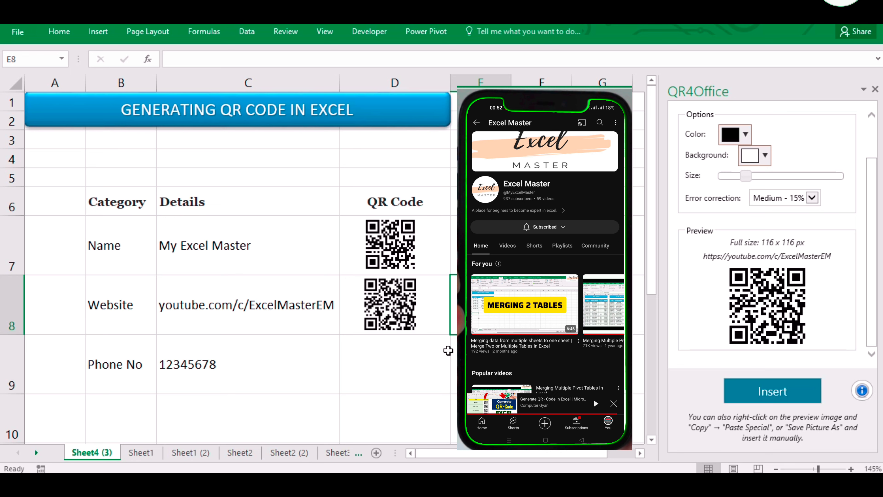
Step: Set the QR4Office prefix to tel: and replace the text with the sample phone number
{"action": "left_click", "coordinate": [386, 362]}
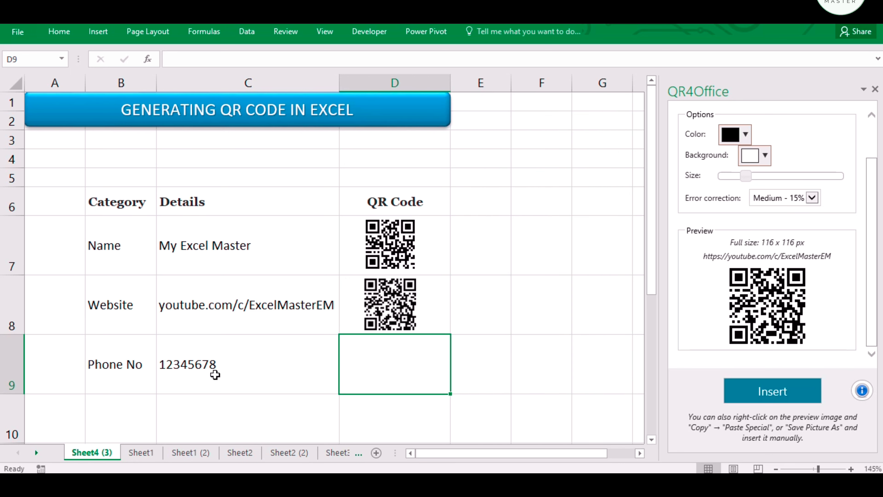
{"action": "left_click", "coordinate": [206, 373]}
{"action": "scroll", "coordinate": [876, 139], "scroll_direction": "up", "scroll_amount": 2}
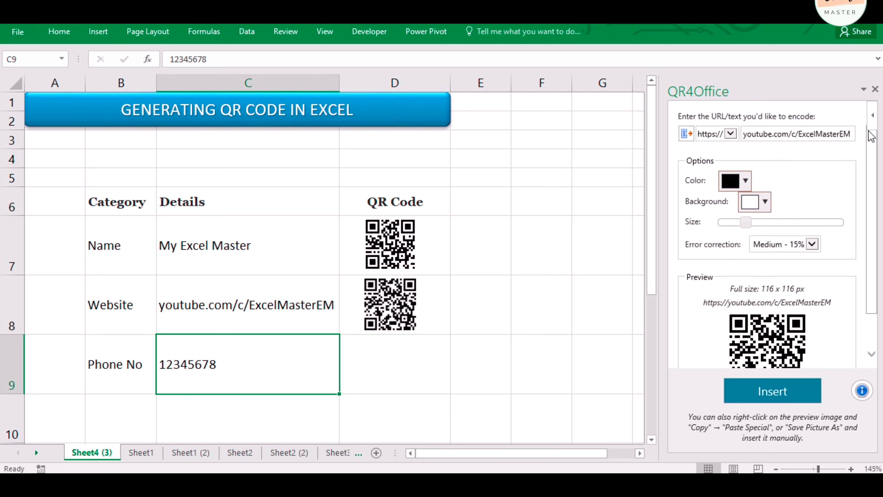
{"action": "left_click", "coordinate": [732, 138]}
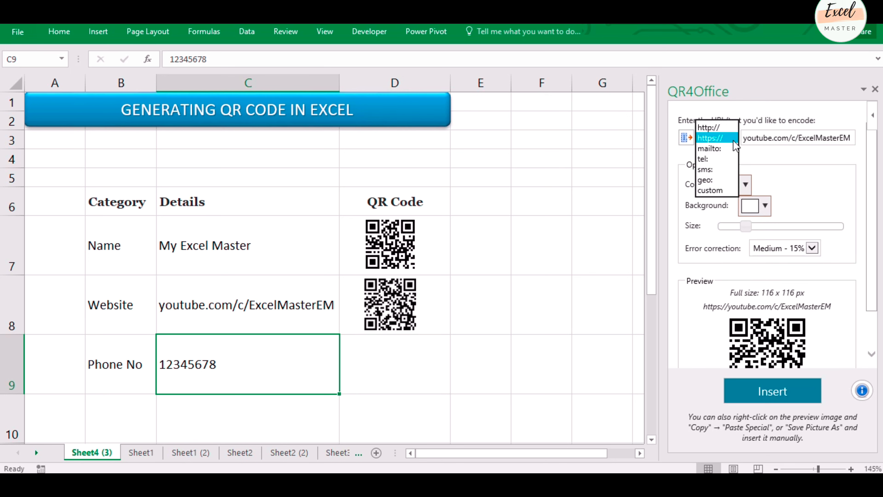
{"action": "left_click", "coordinate": [716, 160]}
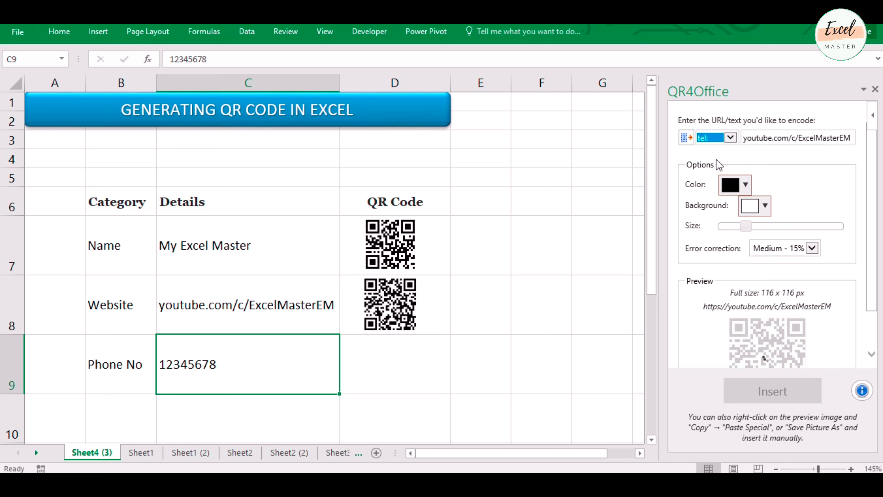
{"action": "triple_click", "coordinate": [763, 137]}
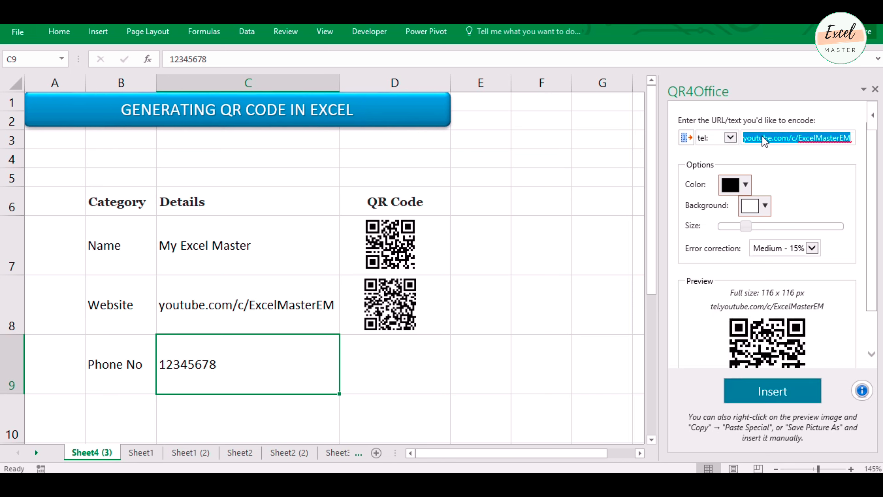
{"action": "key", "text": "BackSpace"}
{"action": "type", "text": "123"}
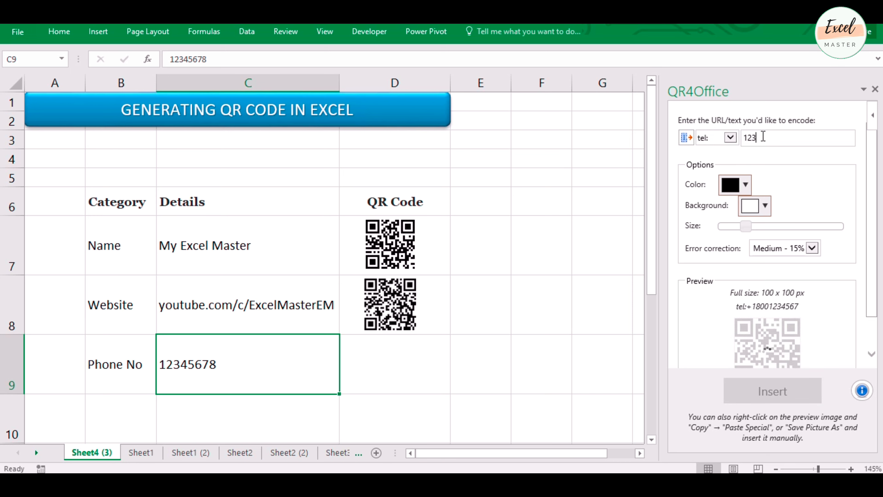
{"action": "type", "text": "45678"}
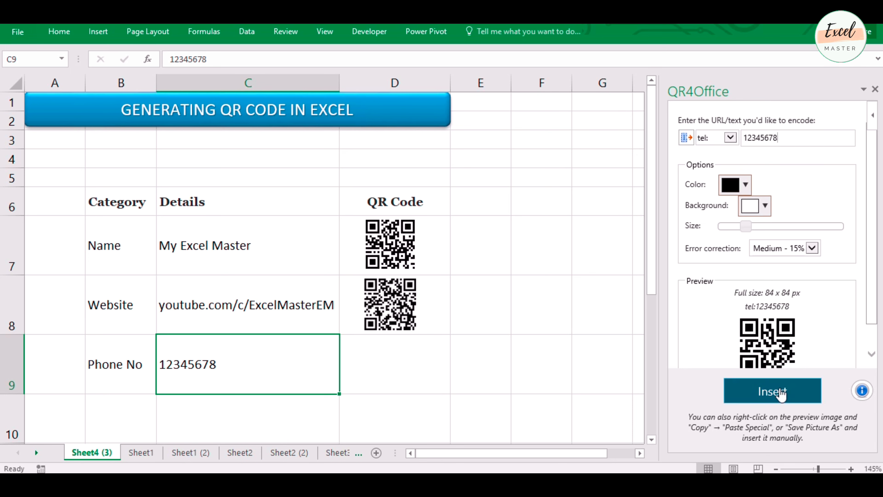
Step: Insert the phone QR code, shrink it into cell D9, then reselect C9
{"action": "left_click", "coordinate": [779, 386]}
{"action": "left_click_drag", "start_coordinate": [210, 385], "coordinate": [407, 390]}
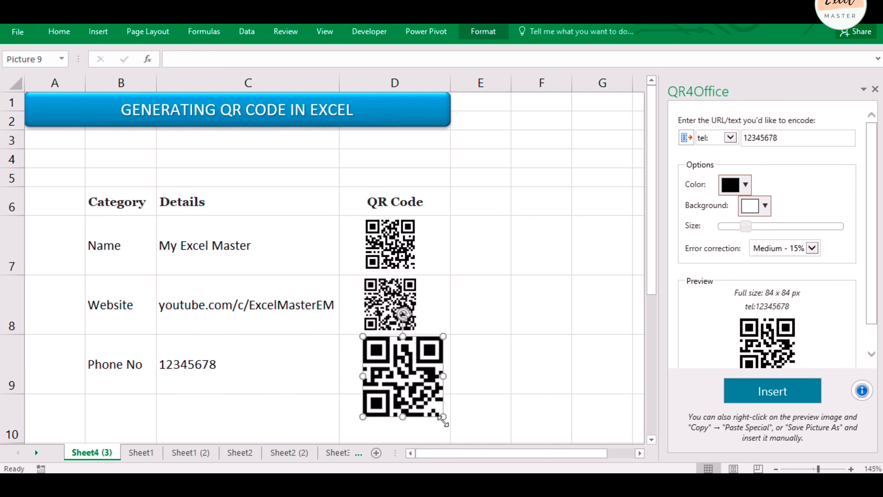
{"action": "left_click_drag", "start_coordinate": [444, 419], "coordinate": [414, 388]}
{"action": "left_click", "coordinate": [441, 371]}
{"action": "left_click", "coordinate": [498, 368]}
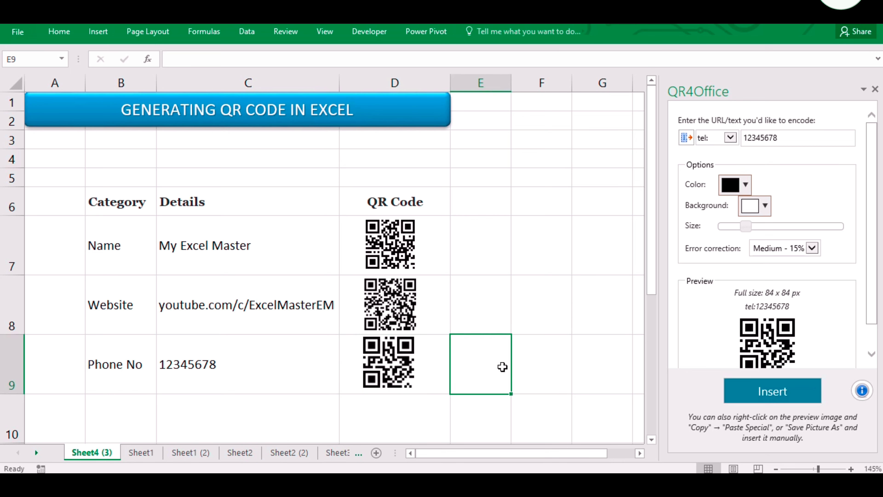
{"action": "left_click", "coordinate": [262, 386]}
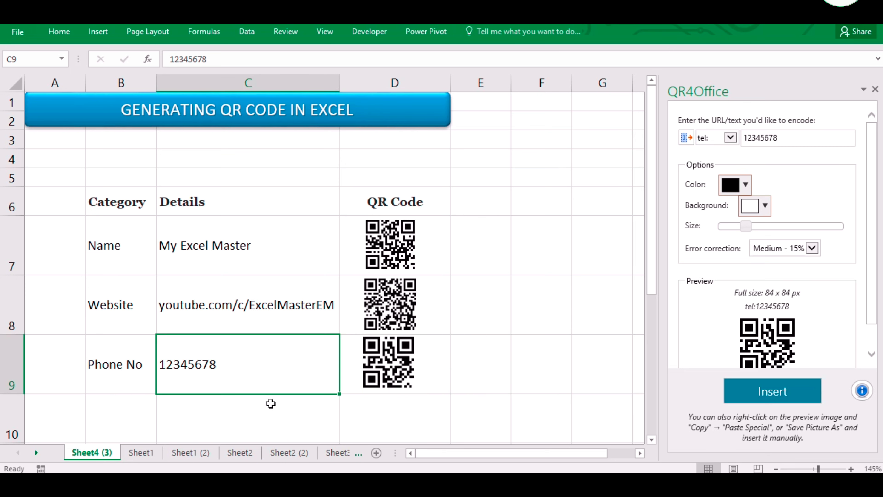